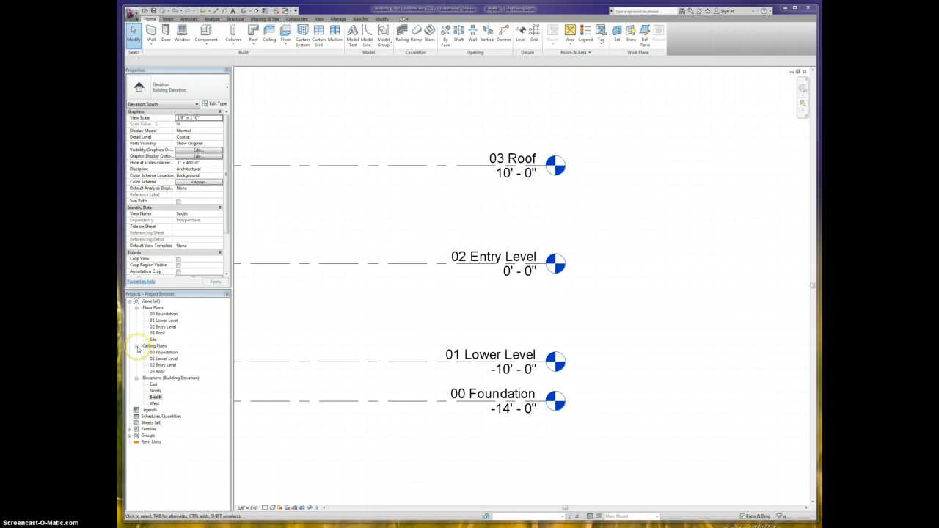
Step: Collapse the ceiling plans, open the 00 Foundation floor plan, and save the project while starting the Wall command
click(137, 348)
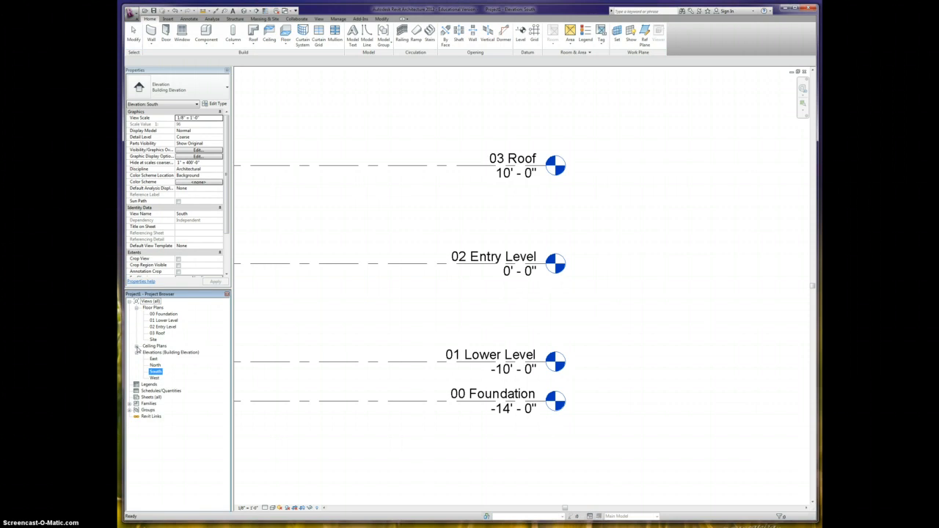
double_click(163, 314)
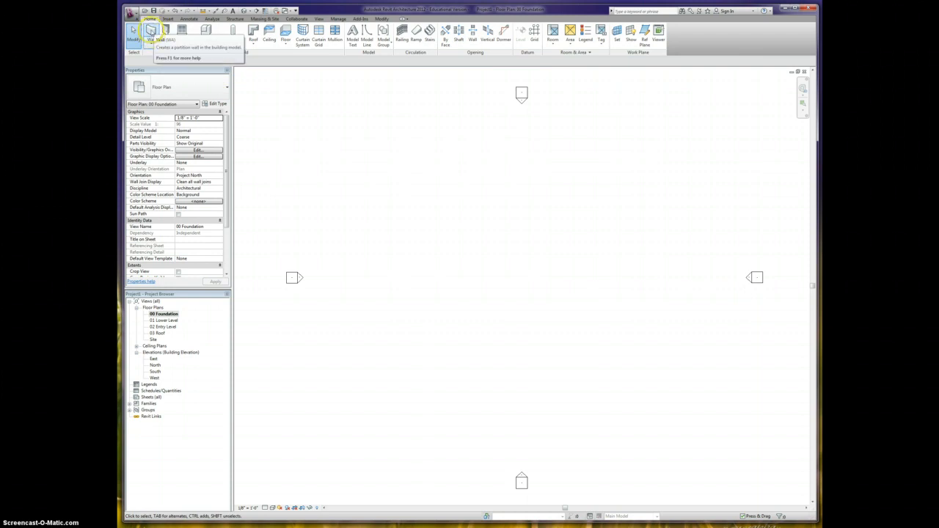
click(151, 30)
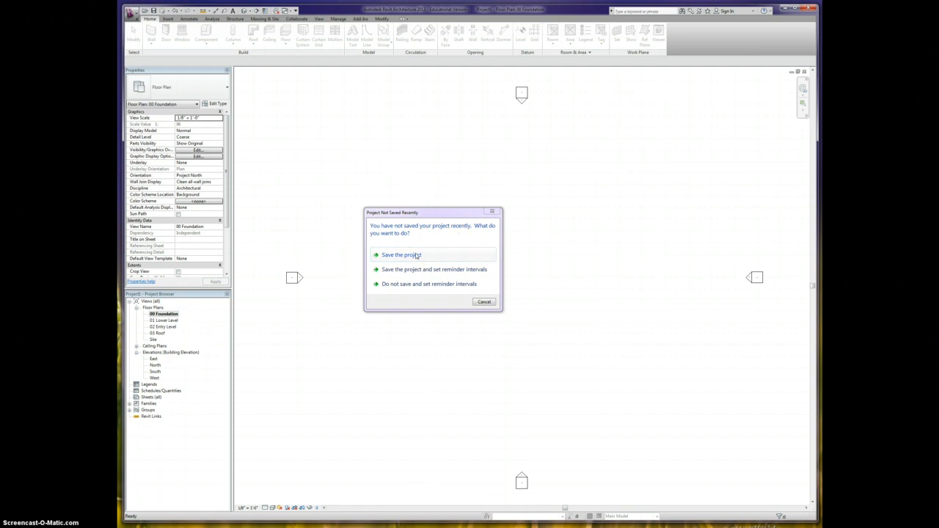
click(416, 255)
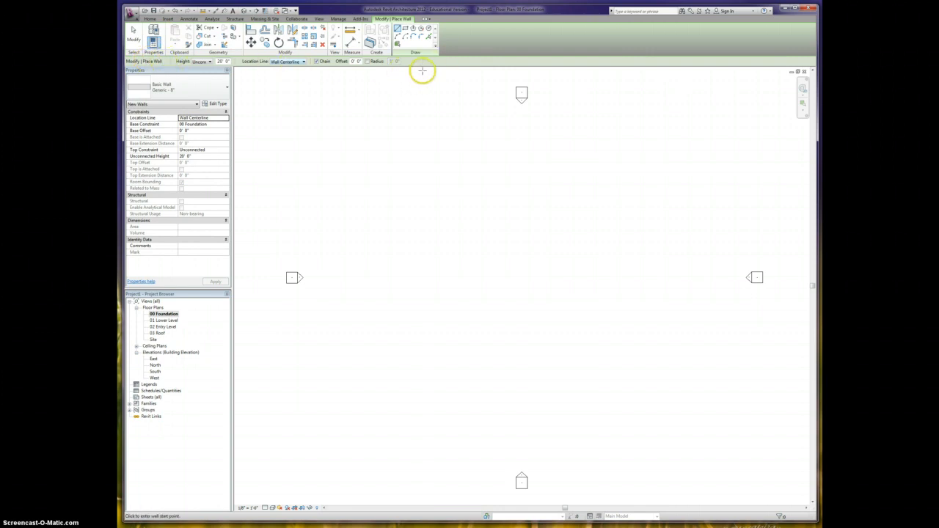
Step: Choose the basic wall type Retaining - 12" Concrete for the new walls
click(184, 91)
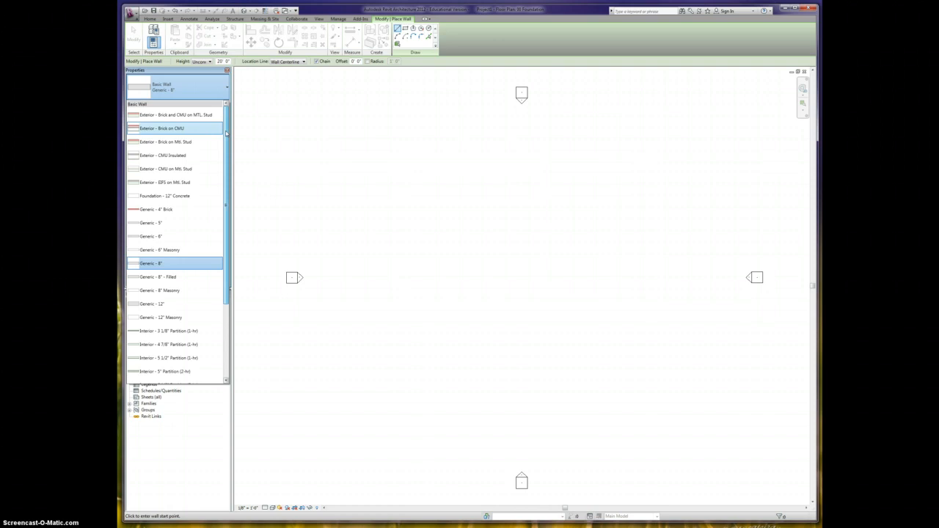
mouse_move(226, 133)
mouse_down()
mouse_move(228, 221)
mouse_move(227, 152)
mouse_up()
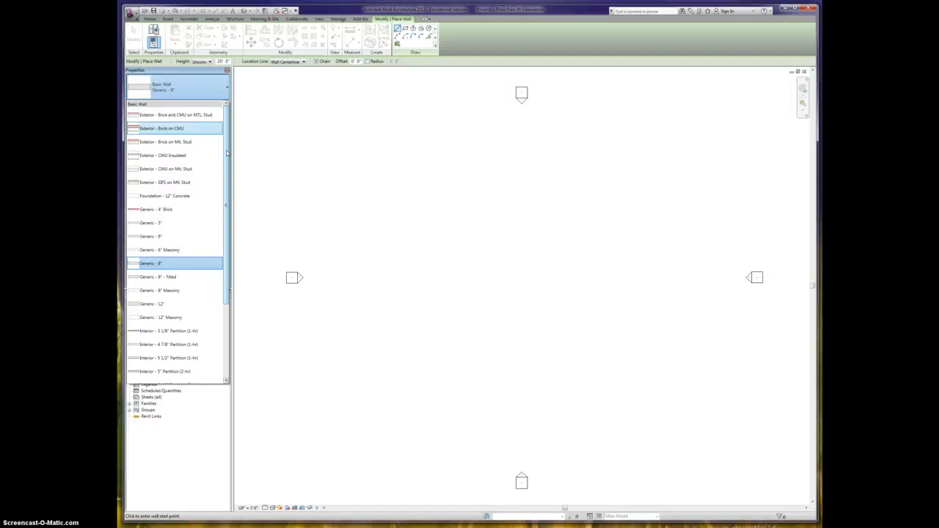
drag(227, 152, 235, 211)
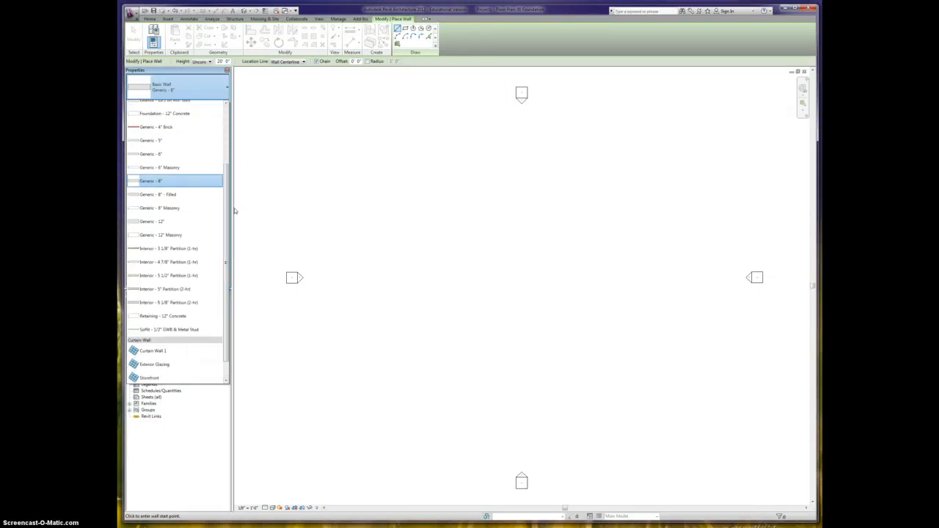
click(235, 208)
click(180, 317)
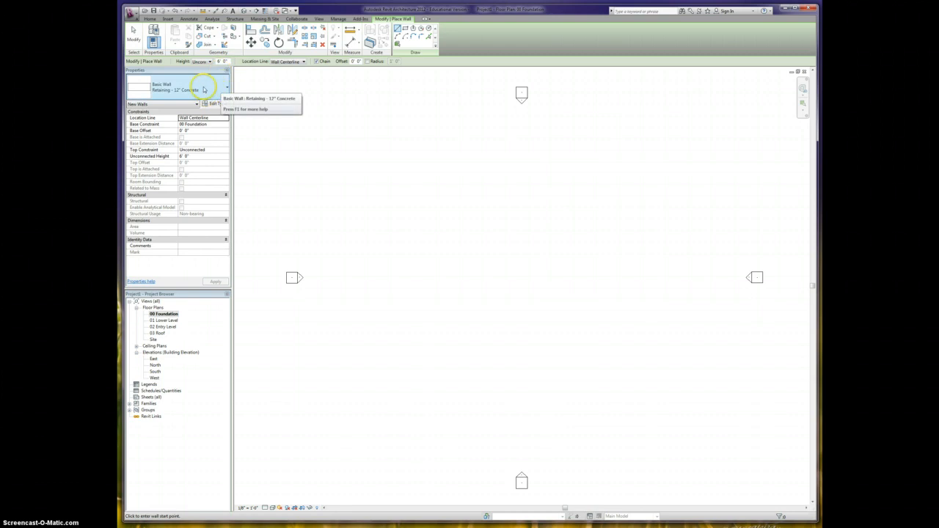
Step: Set the new walls' height to 02 Entry Level and their location line to Wall Centerline
click(210, 61)
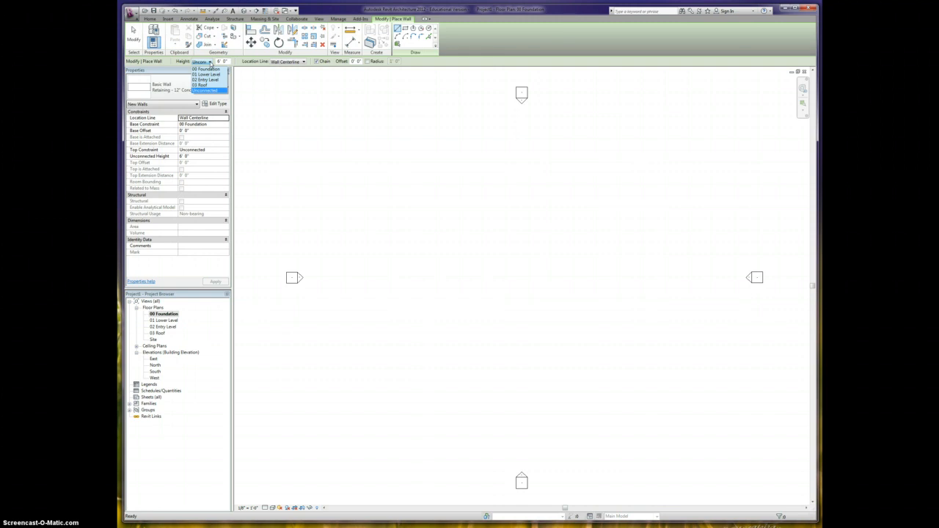
click(209, 82)
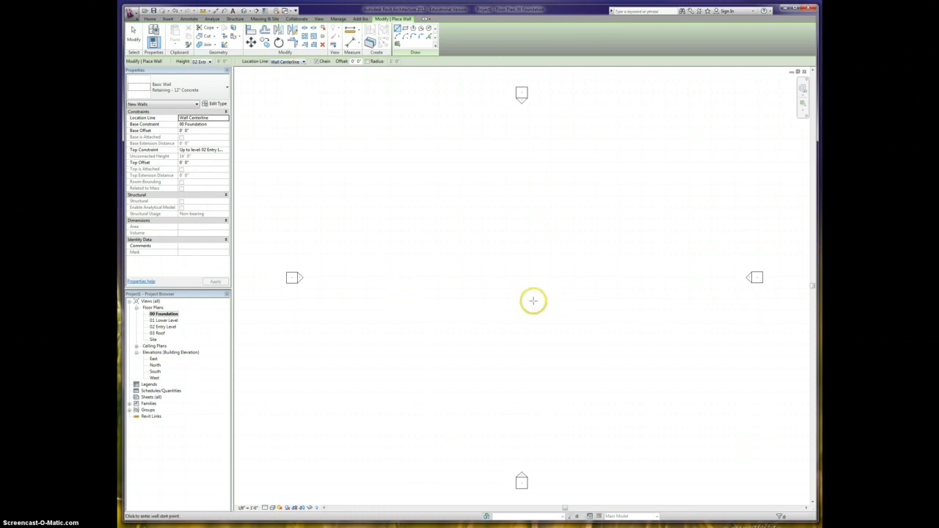
click(304, 63)
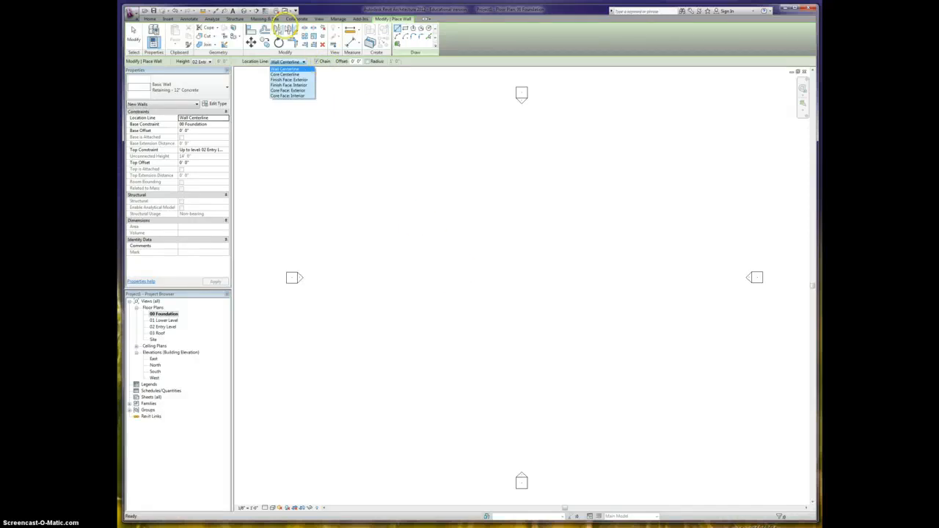
click(294, 69)
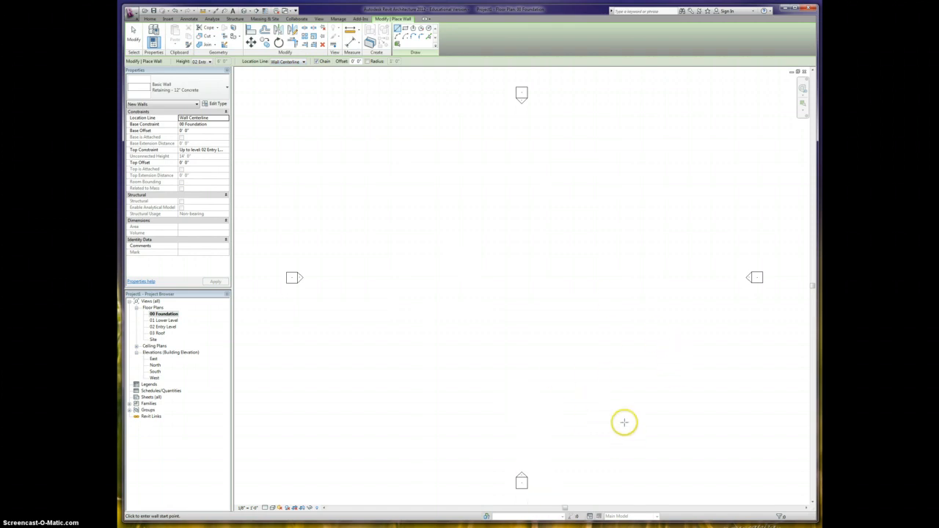
Step: Draw a U-shaped chain of retaining walls open to the east: south wall 40', west wall about 22', north wall about 39'
click(605, 379)
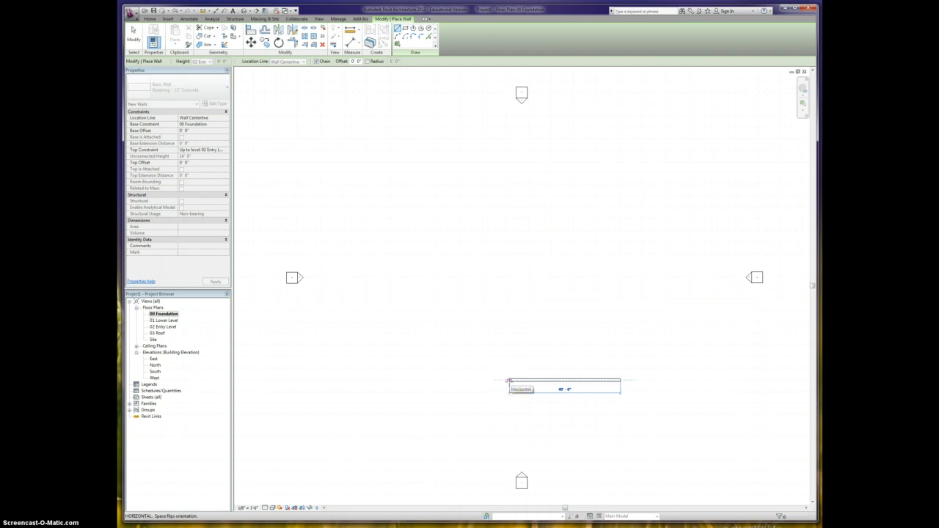
click(549, 382)
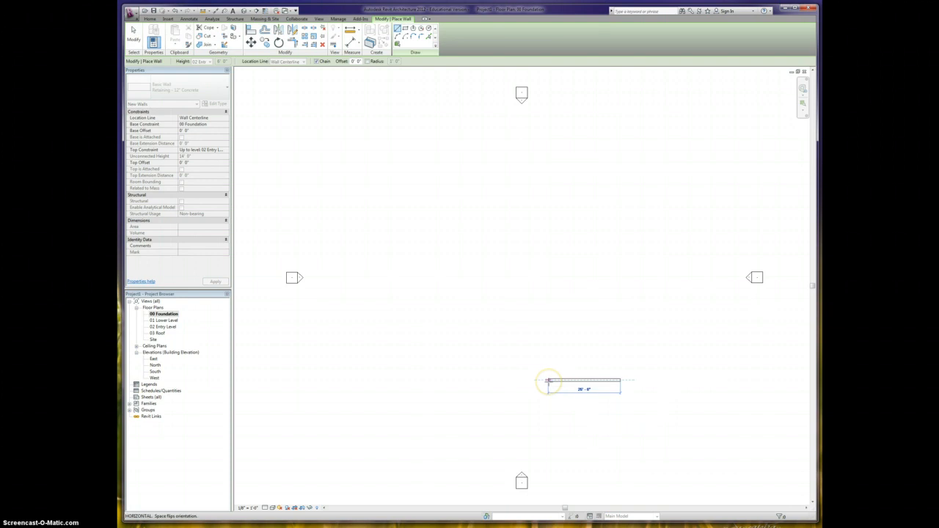
text(40')
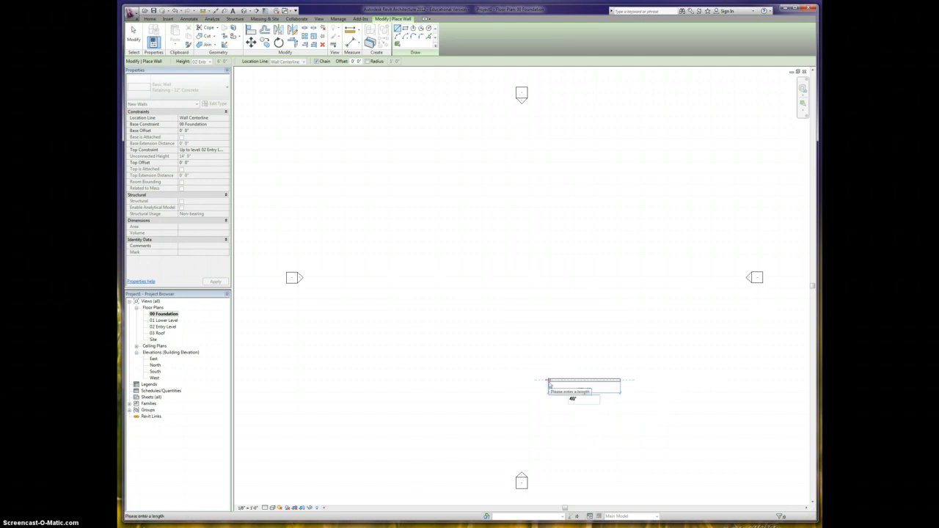
key(Return)
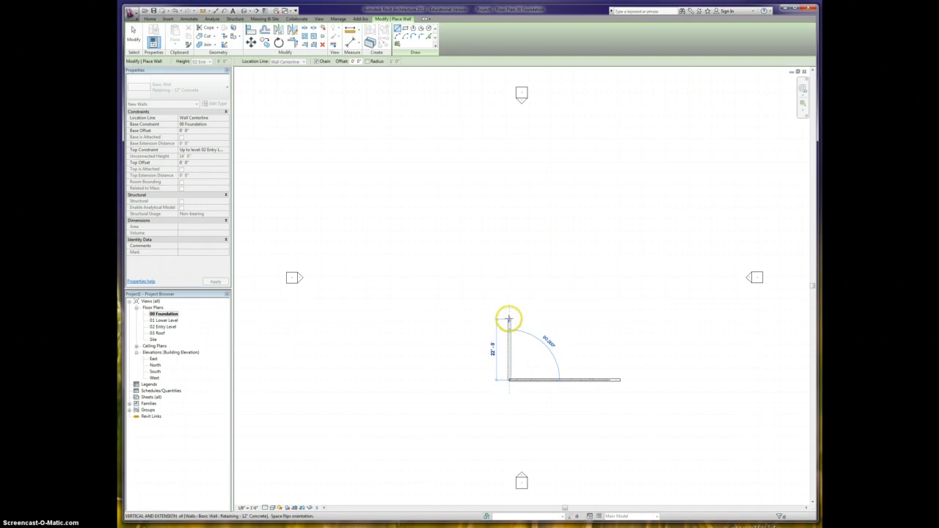
click(509, 319)
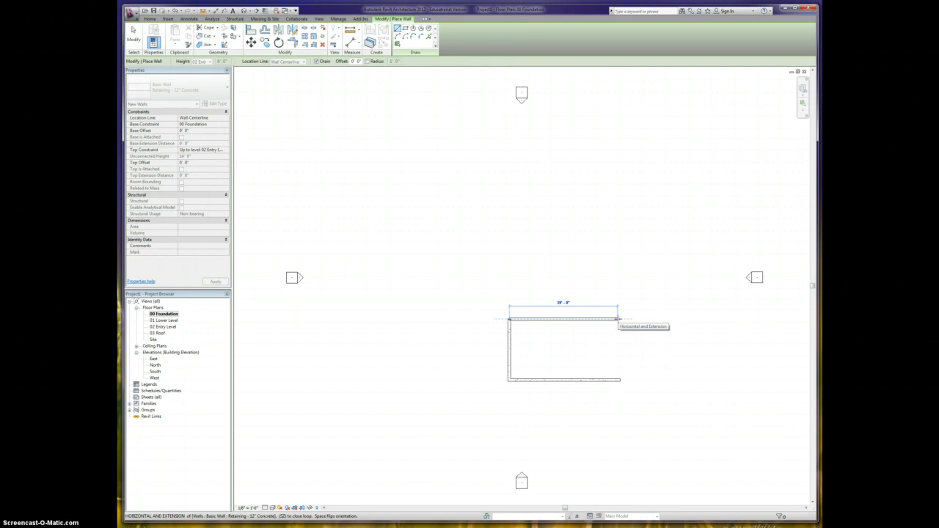
click(618, 319)
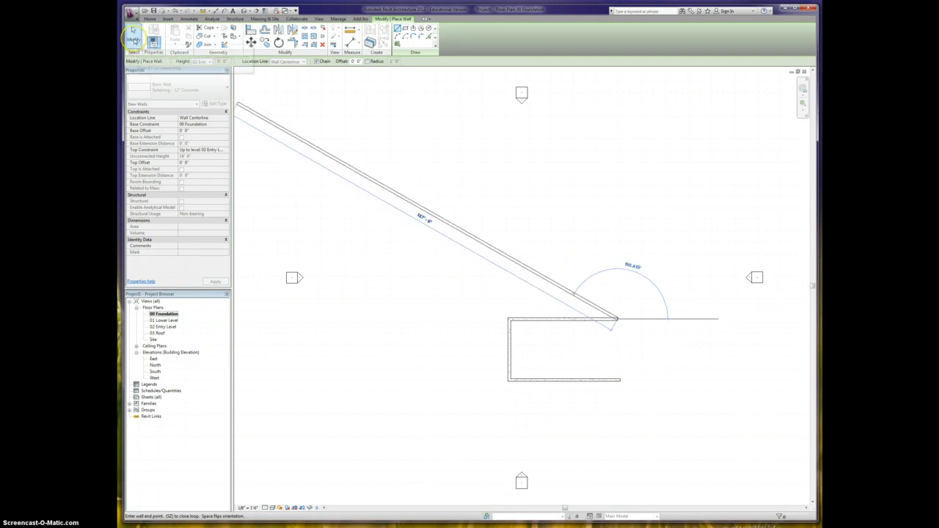
click(133, 39)
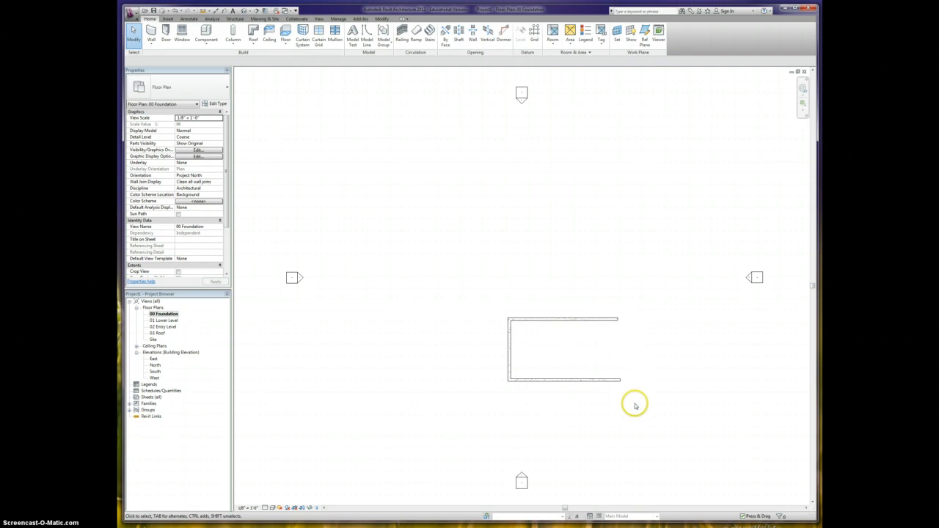
Step: Examine the drawn retaining walls up close and as a whole in the foundation plan
scroll(636, 406, up, 5)
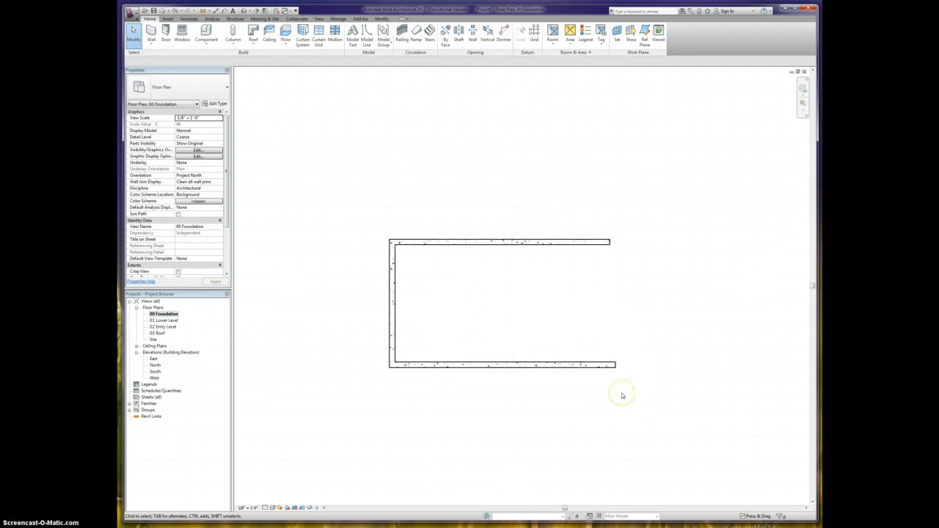
scroll(521, 387, up, 1)
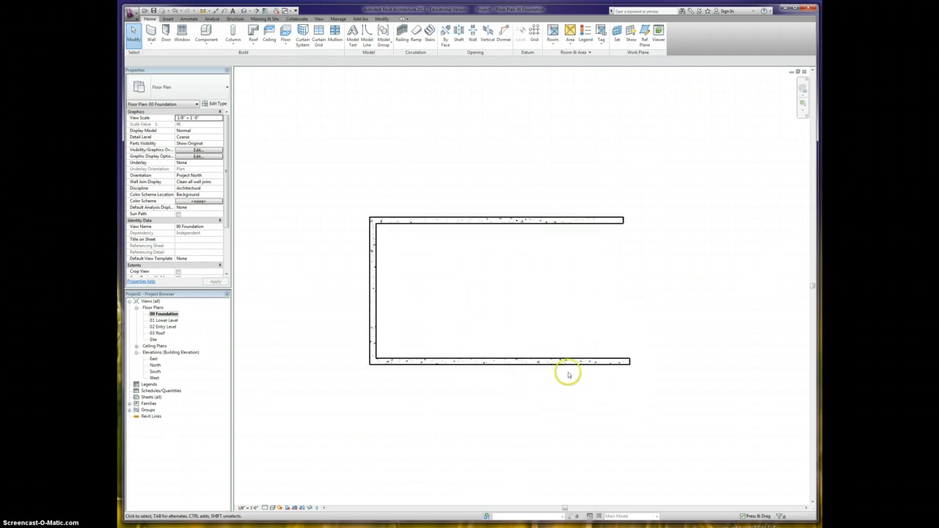
scroll(543, 372, up, 4)
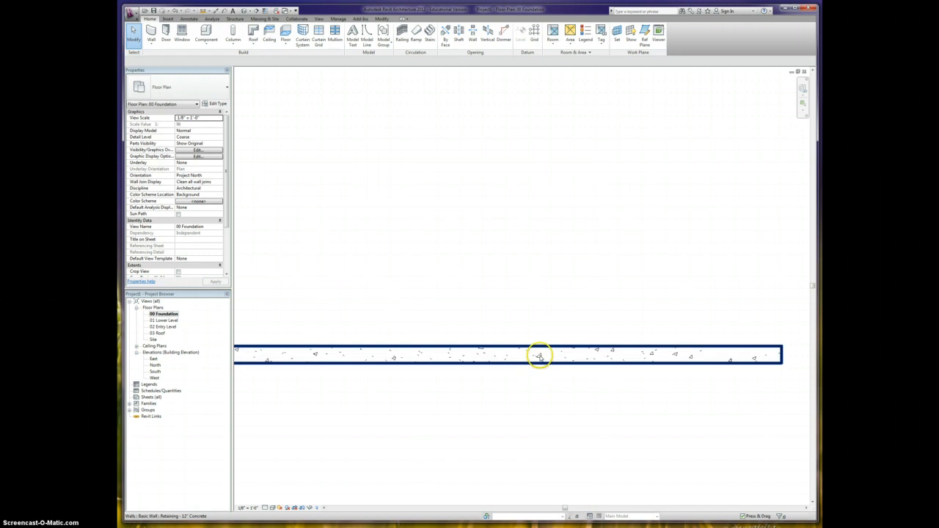
scroll(543, 374, down, 2)
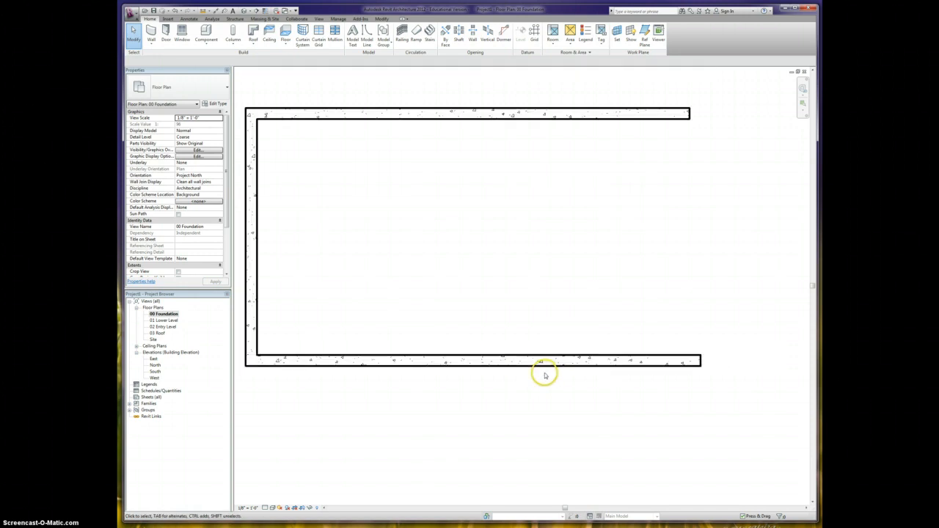
scroll(545, 376, down, 3)
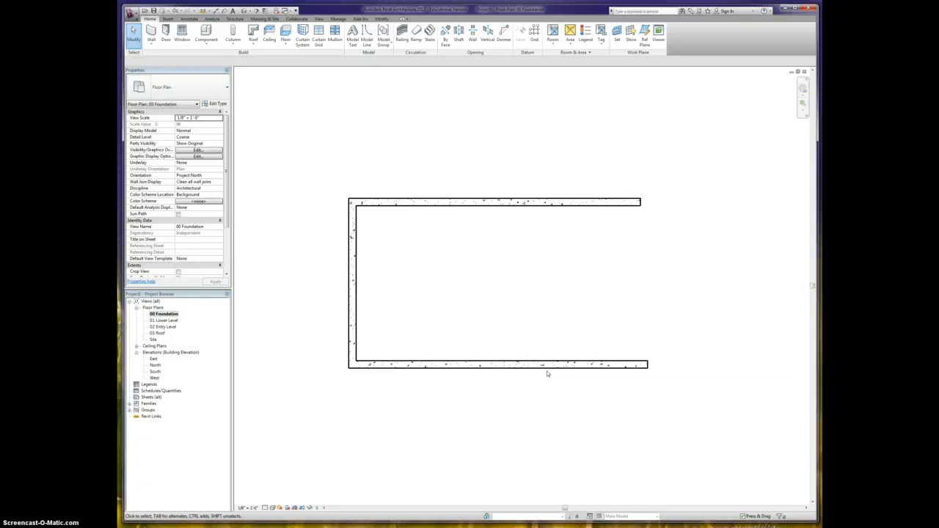
scroll(546, 372, down, 1)
scroll(557, 356, up, 1)
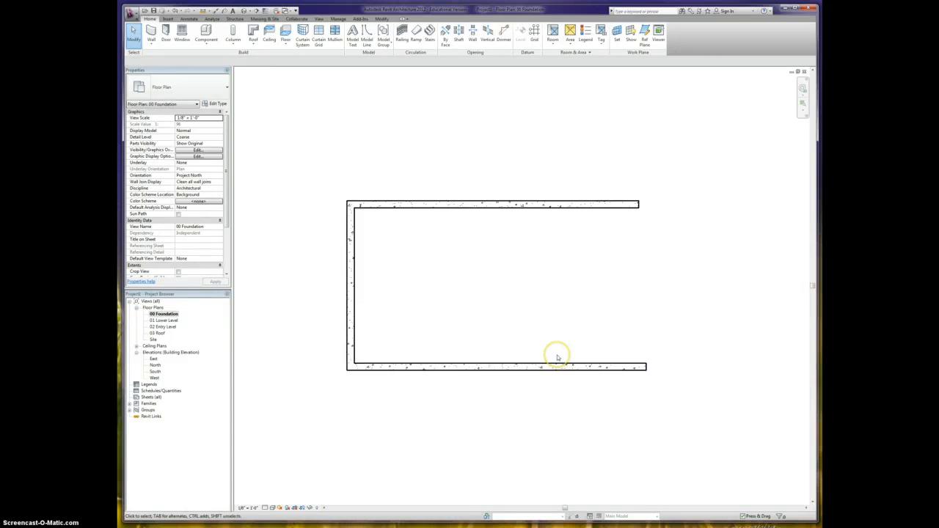
middle_drag(566, 352, 546, 358)
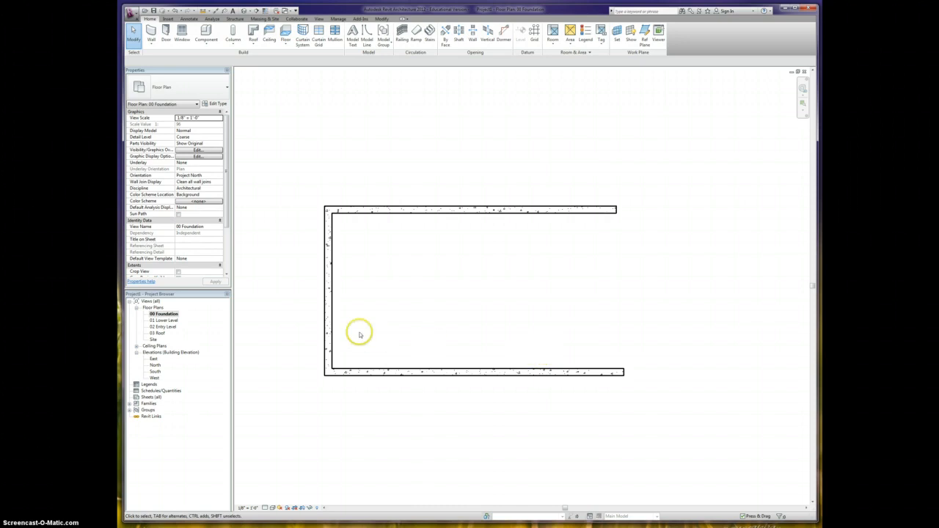
Step: Open the 01 Lower Level floor plan and start a wall of type Foundation - 12" Concrete
double_click(173, 322)
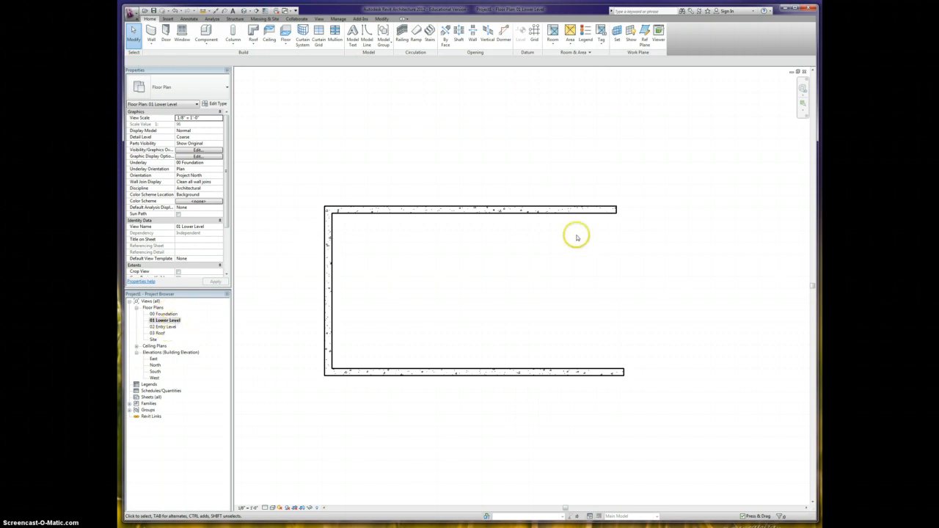
middle_drag(616, 310, 507, 310)
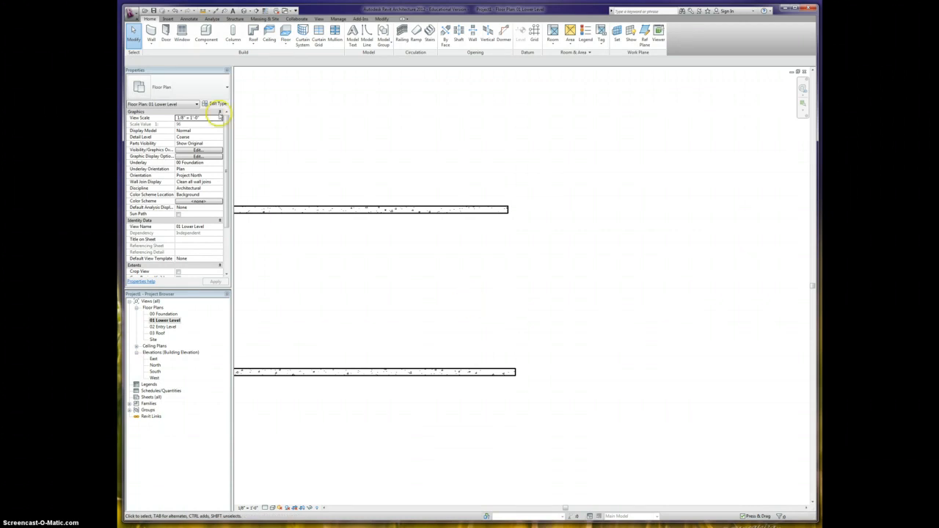
click(151, 30)
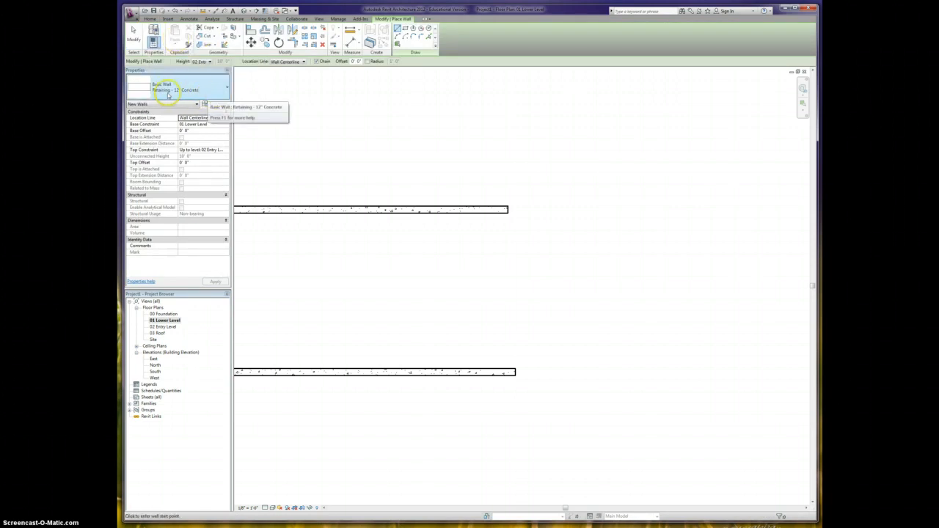
click(216, 92)
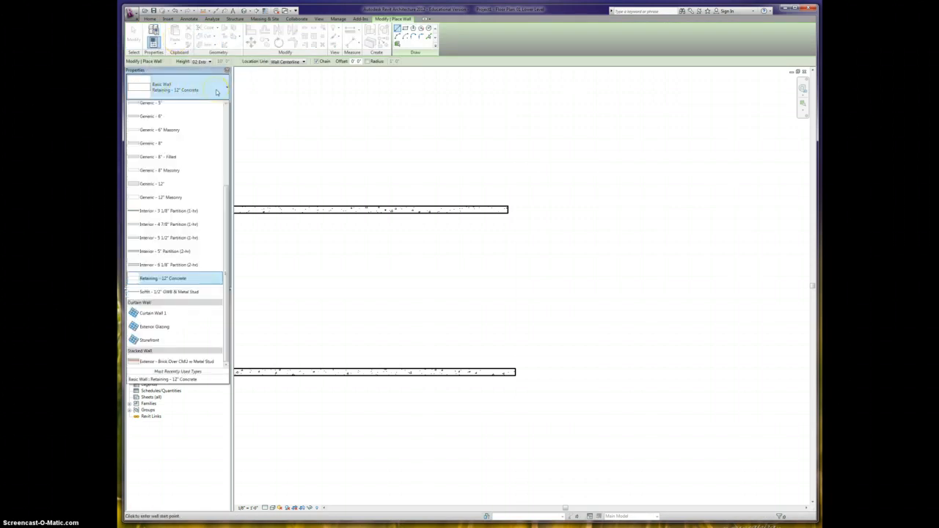
scroll(207, 154, up, 3)
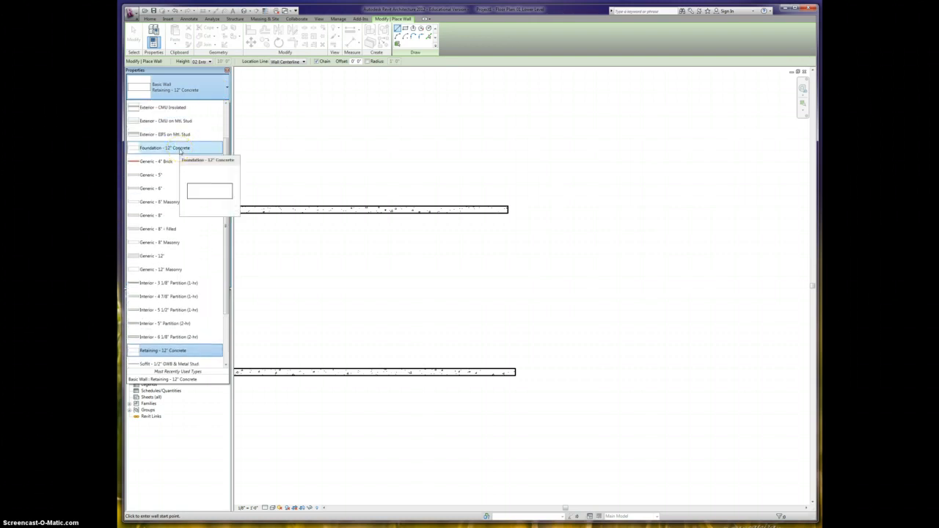
click(181, 150)
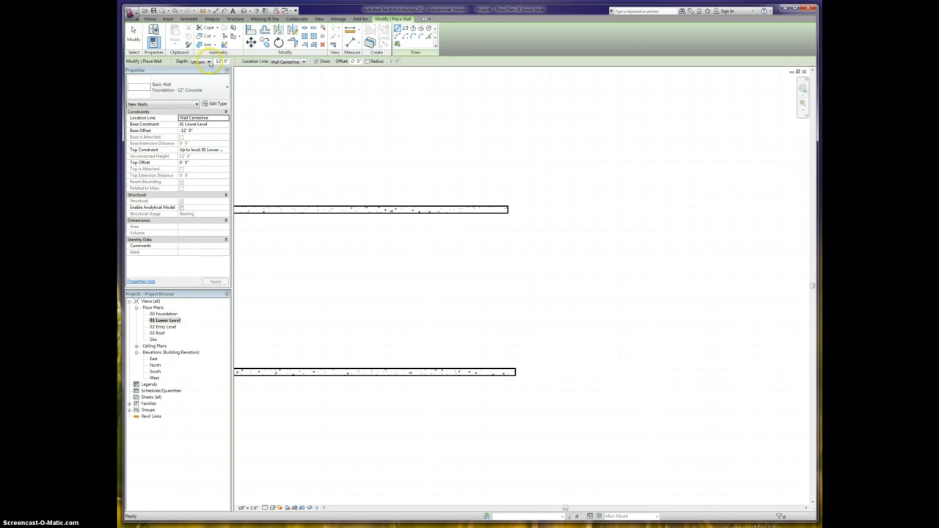
Step: Draw foundation walls down to 00 Foundation closing the retaining walls' east opening: about 6.5' east, 5' north, 10.5' east, 17' north, 18' west
click(208, 63)
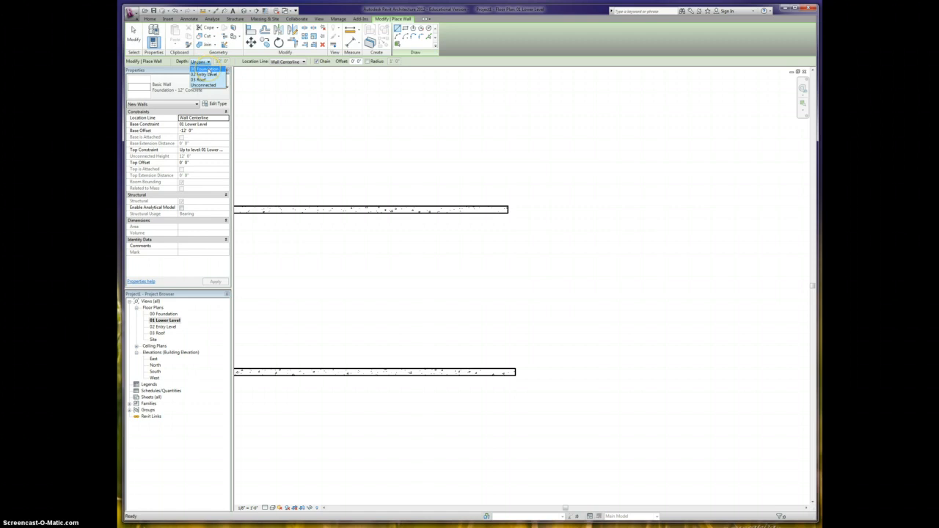
click(207, 68)
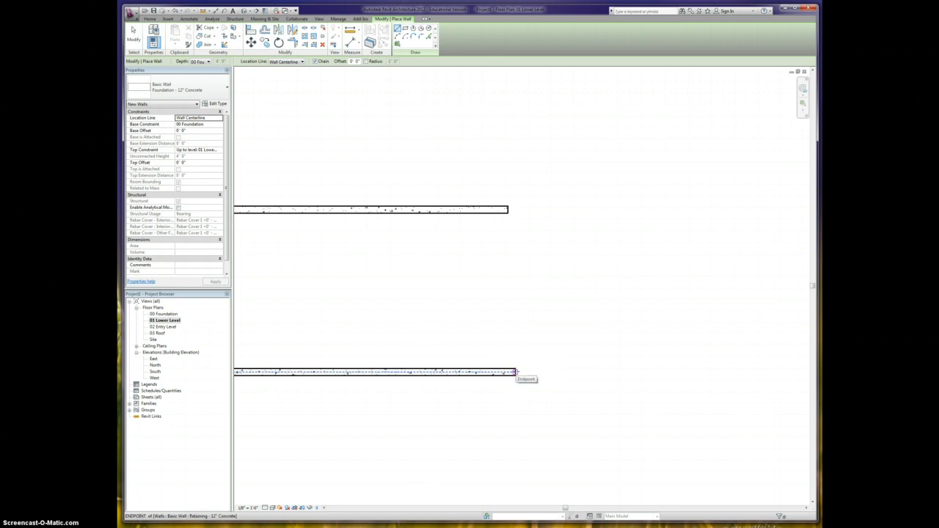
click(516, 372)
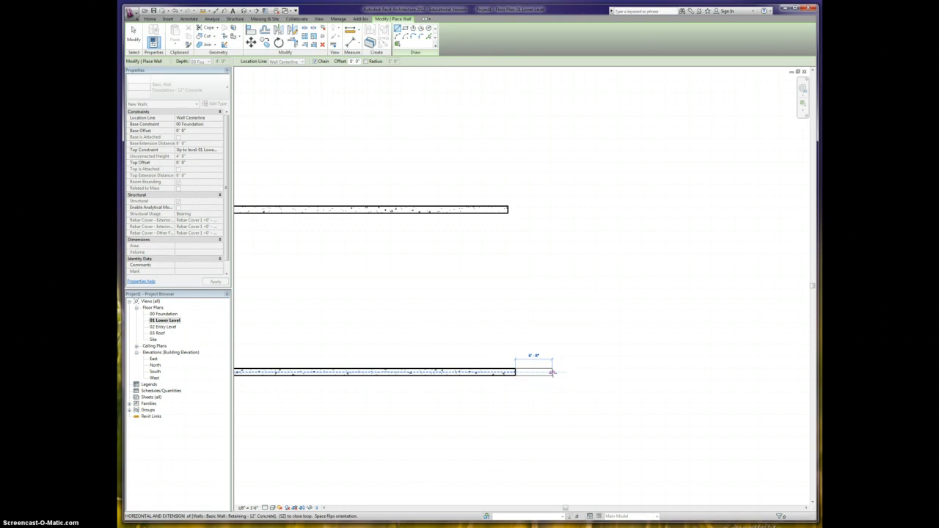
click(564, 373)
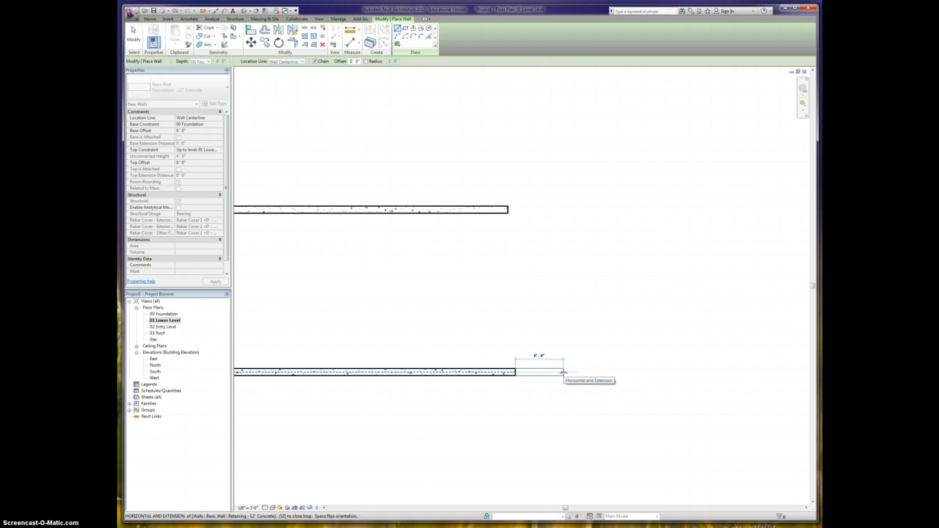
click(564, 373)
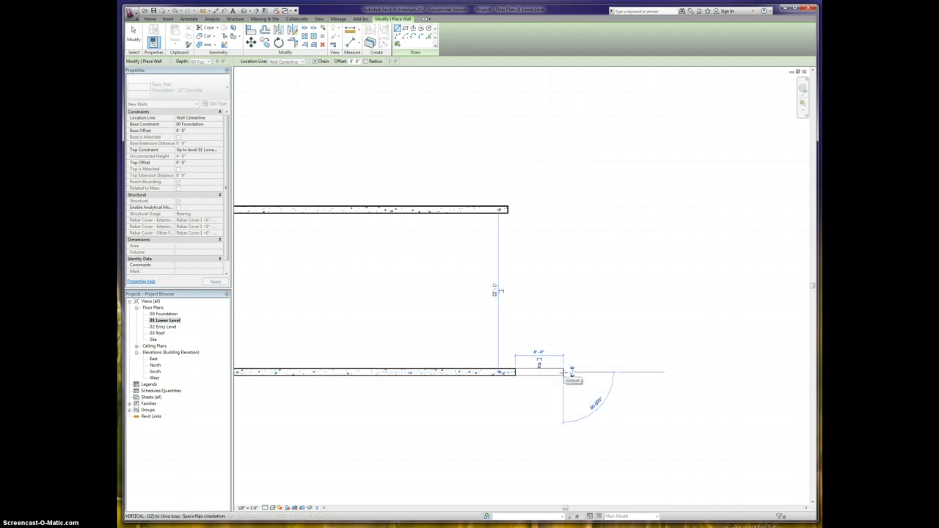
click(562, 336)
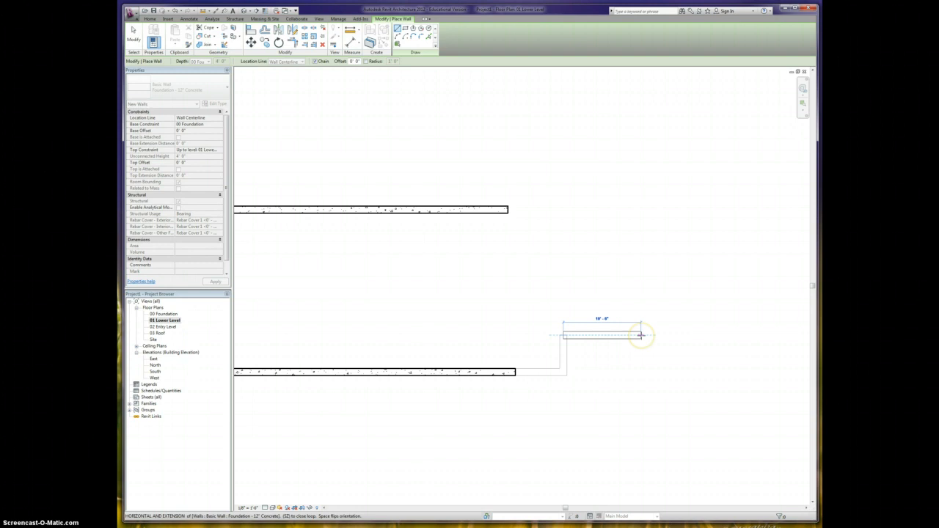
click(641, 335)
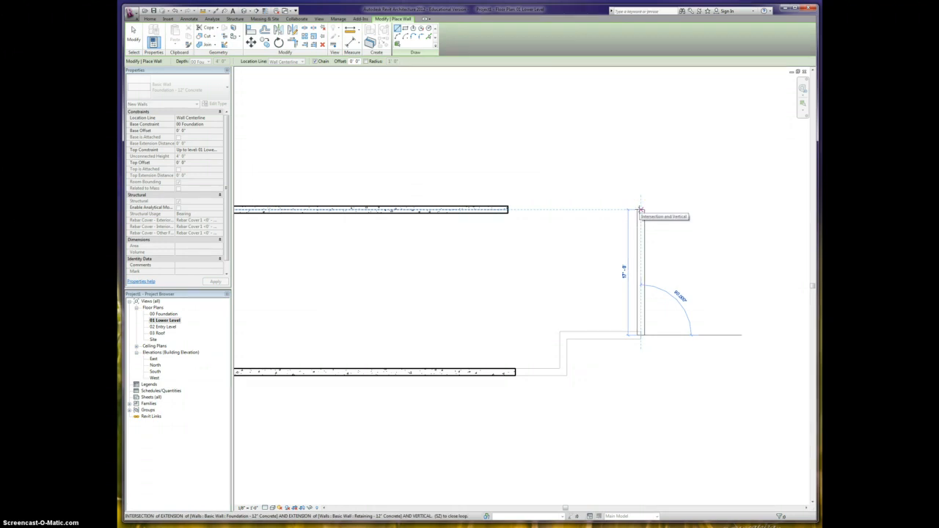
click(640, 211)
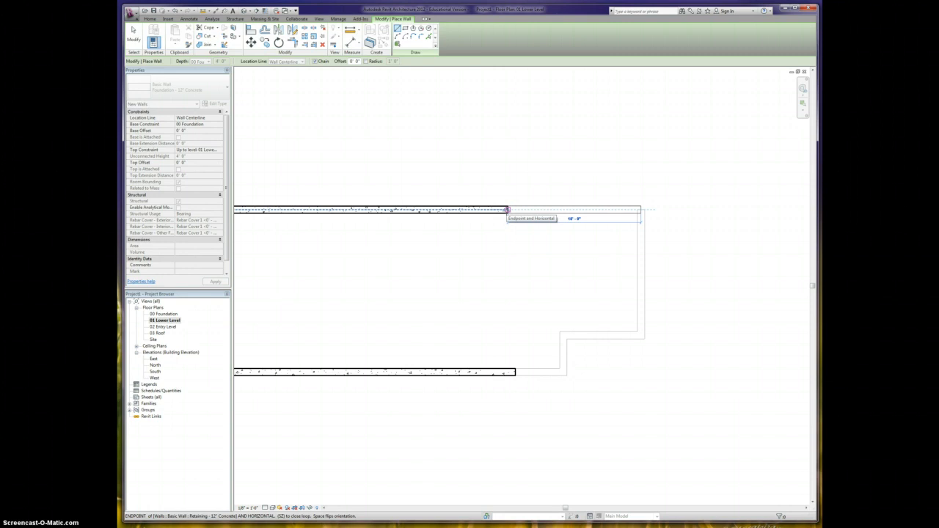
click(506, 210)
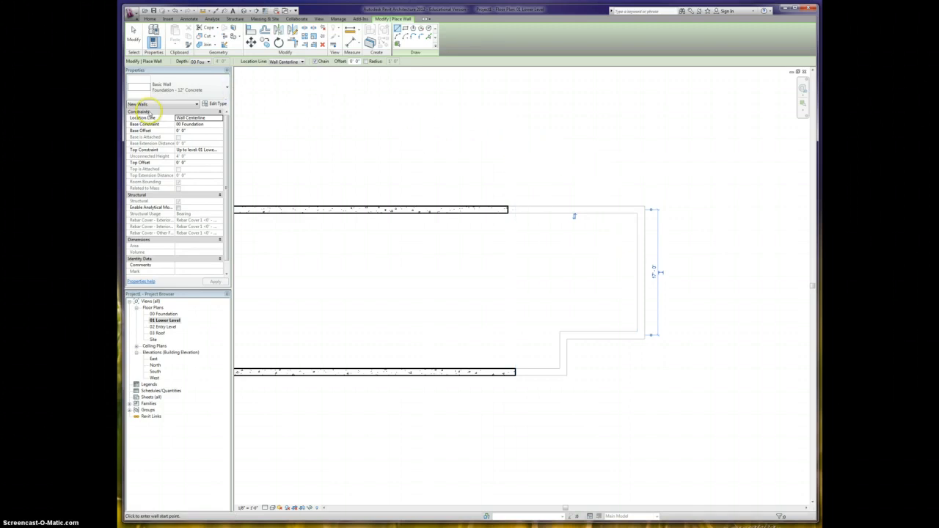
click(135, 37)
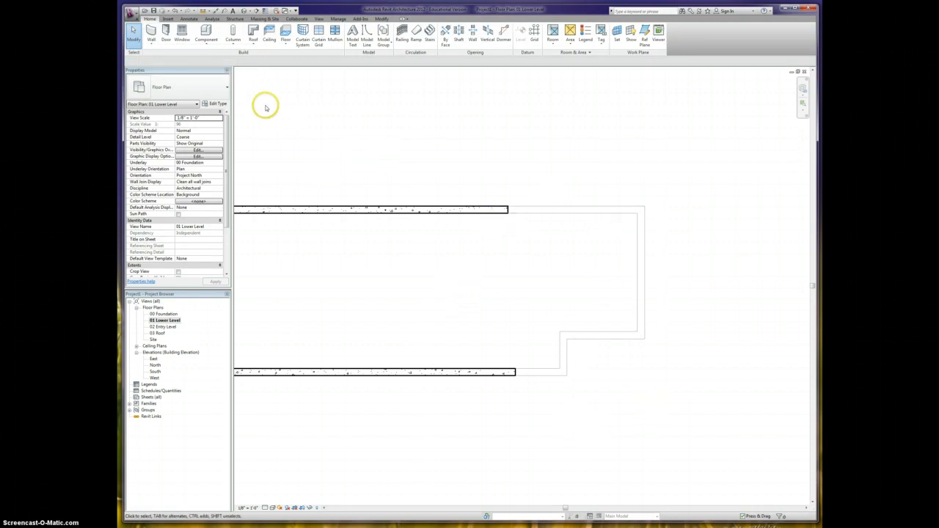
Step: Examine the retaining and foundation walls in the default 3D view and the 00 Foundation plan, including from a lower 3D angle
click(320, 19)
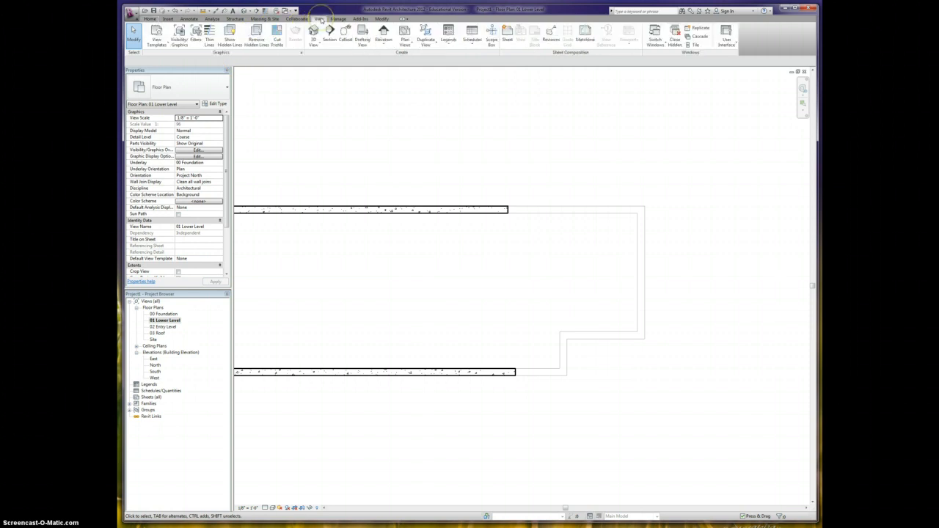
click(313, 30)
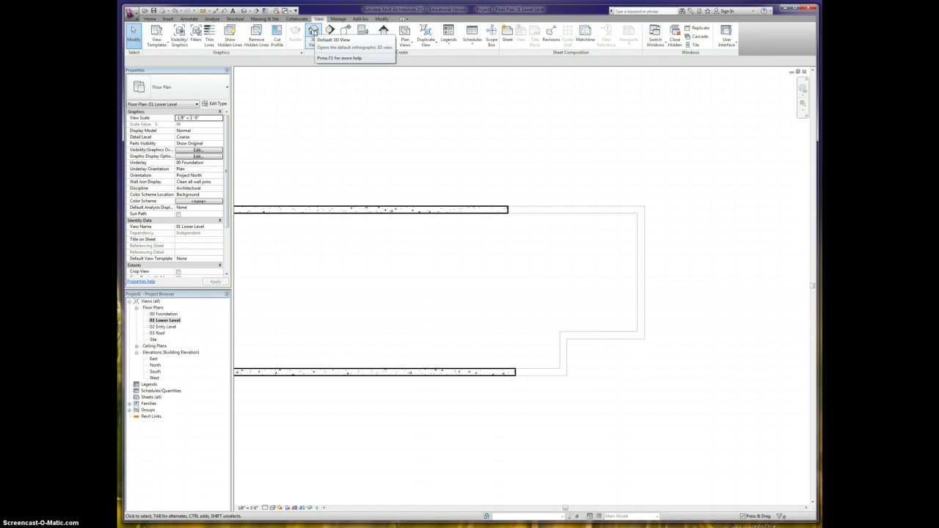
click(313, 31)
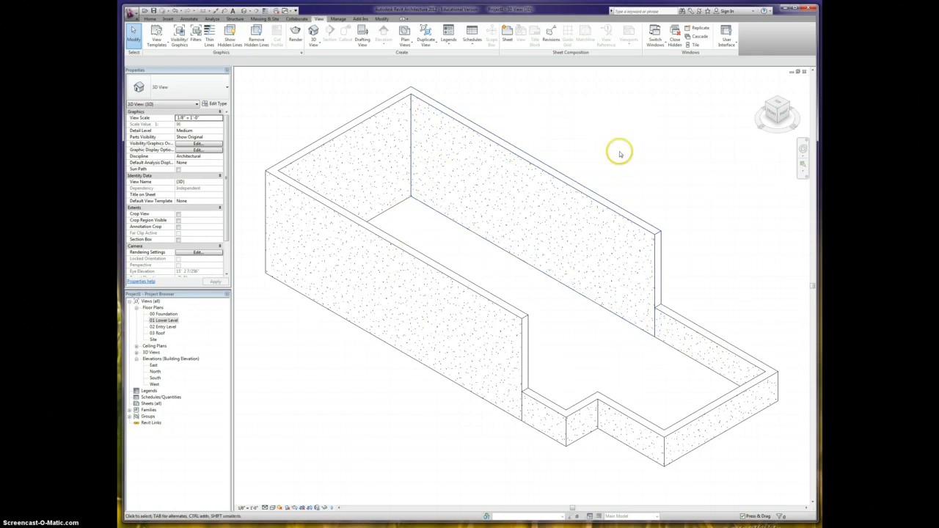
click(136, 354)
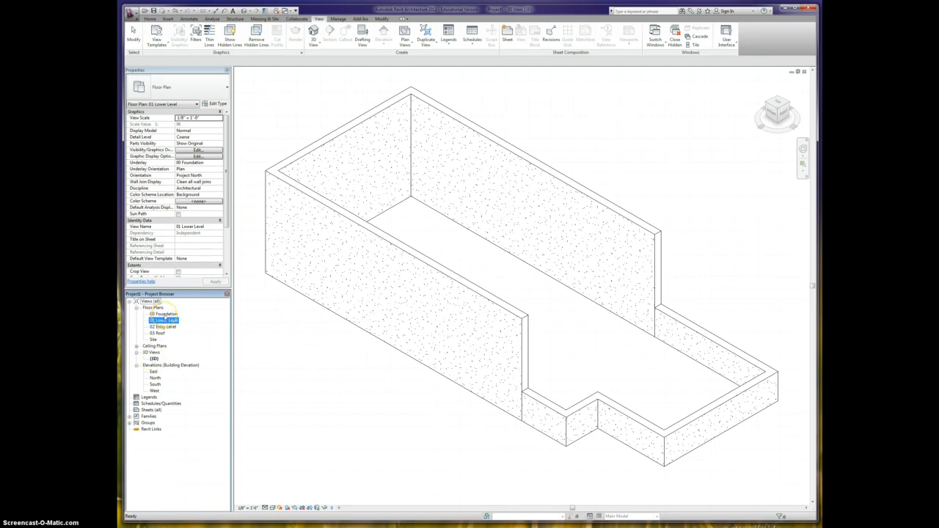
double_click(164, 314)
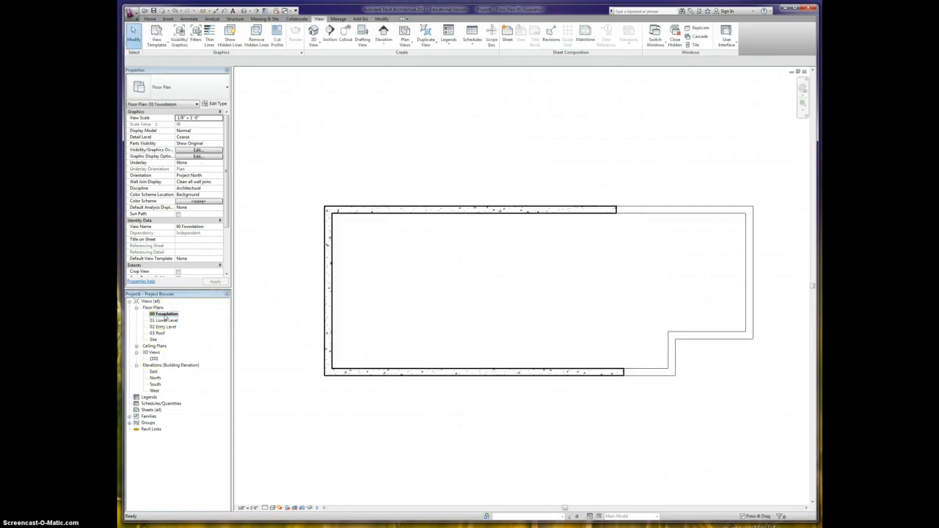
double_click(154, 359)
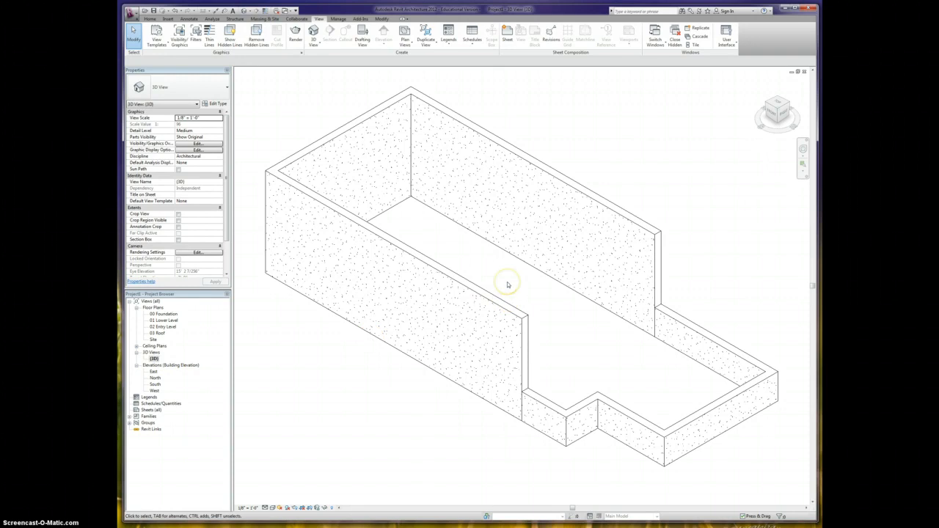
scroll(507, 284, down, 4)
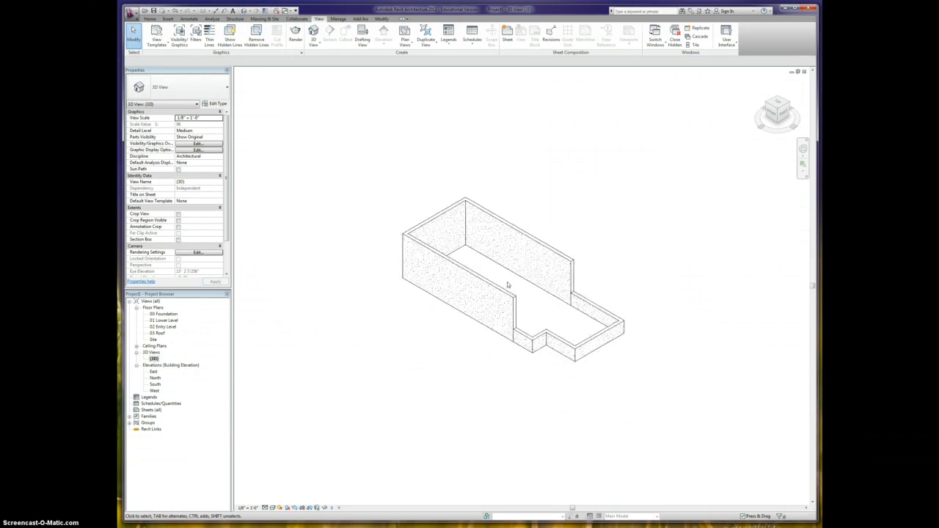
scroll(507, 285, up, 3)
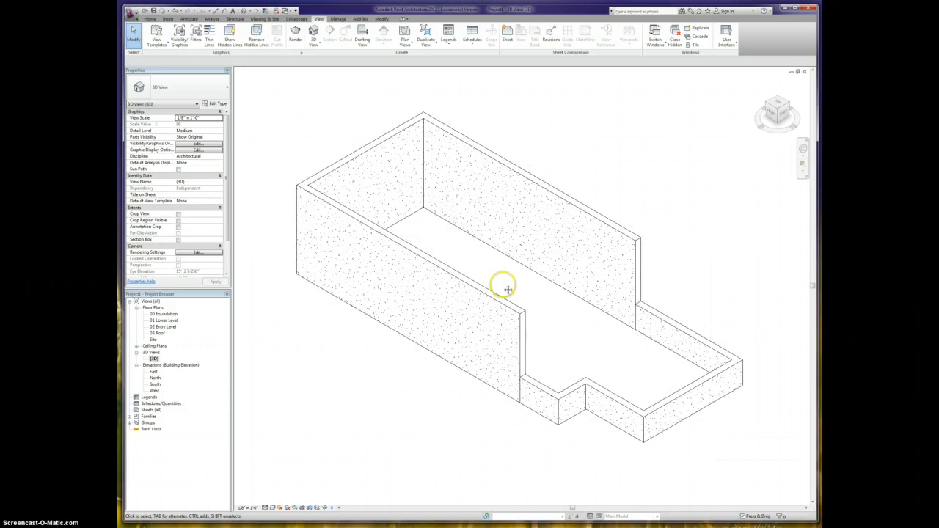
middle_drag(507, 284, 543, 317)
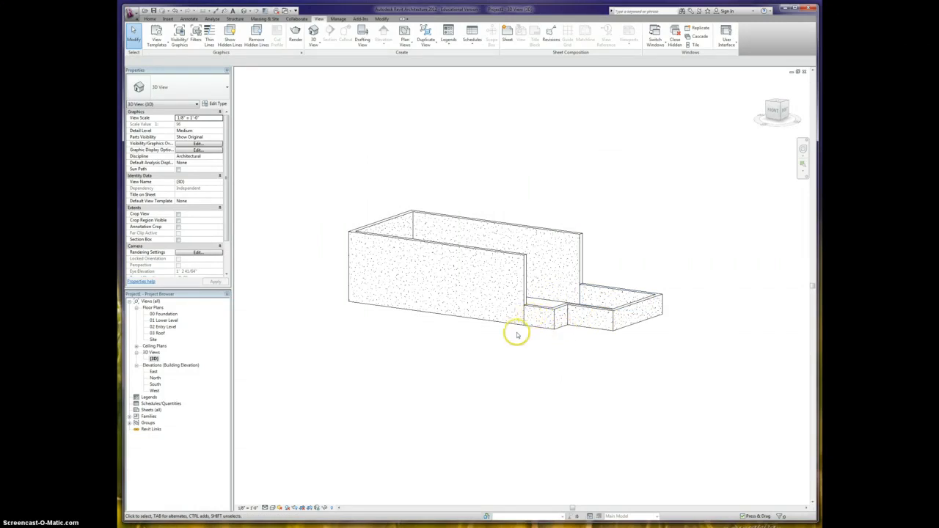
middle_drag(506, 293, 507, 293)
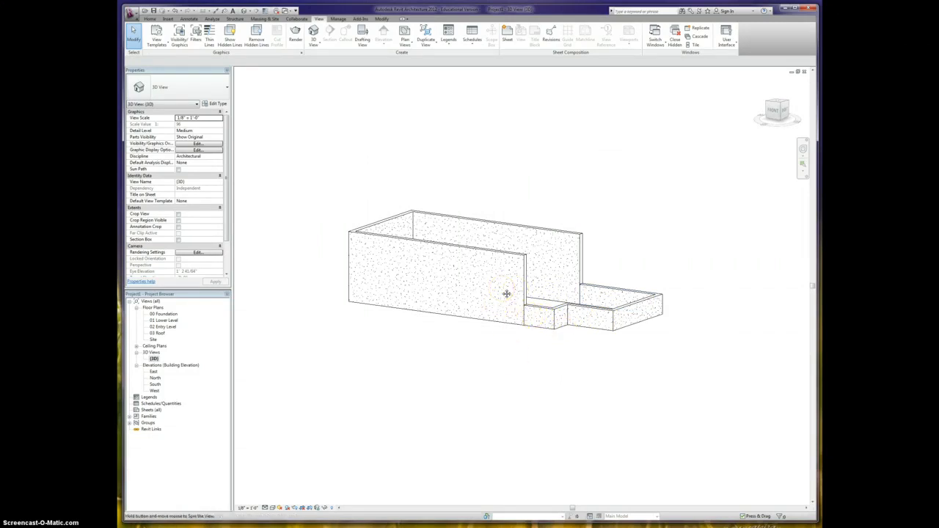